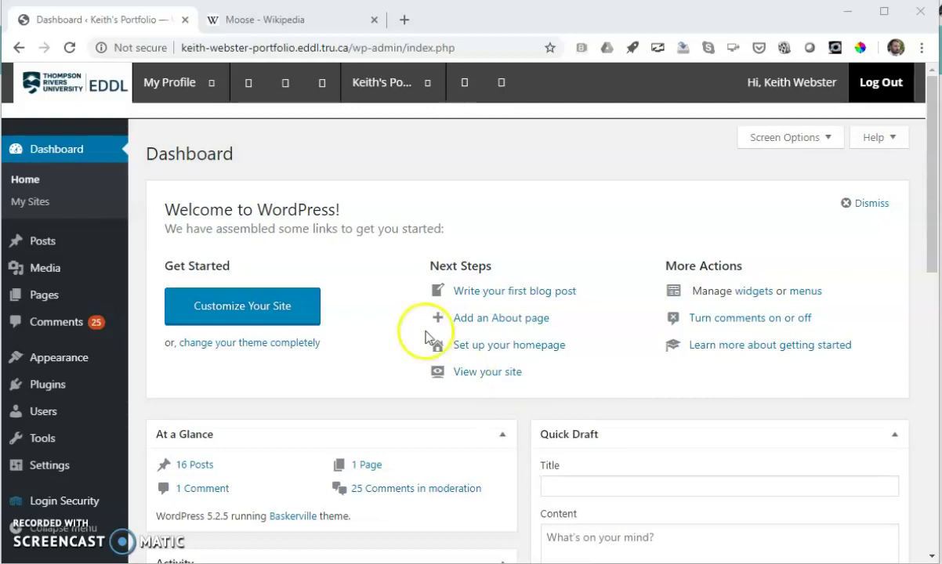
# Create a new blog post titled "Moose".
pyautogui.moveTo(42, 244)
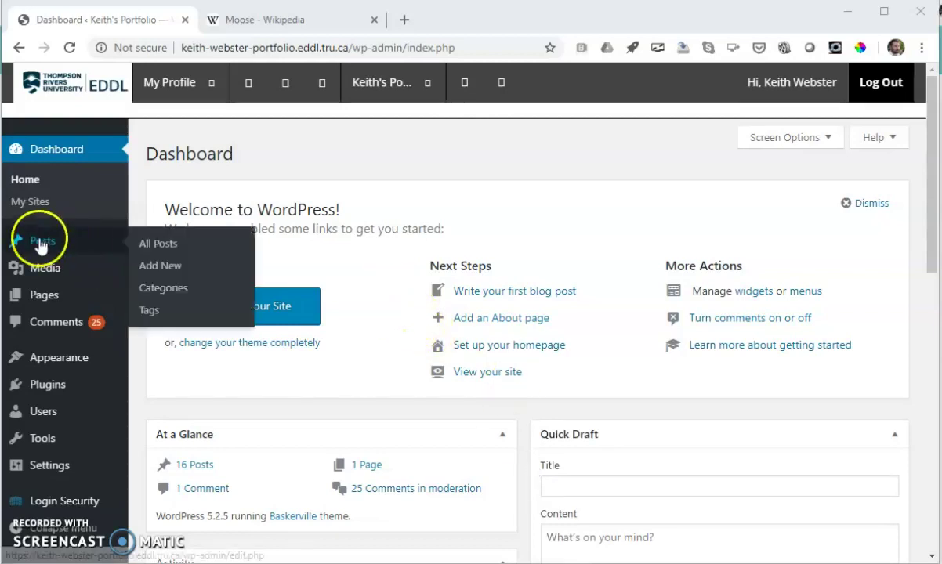
pyautogui.click(162, 267)
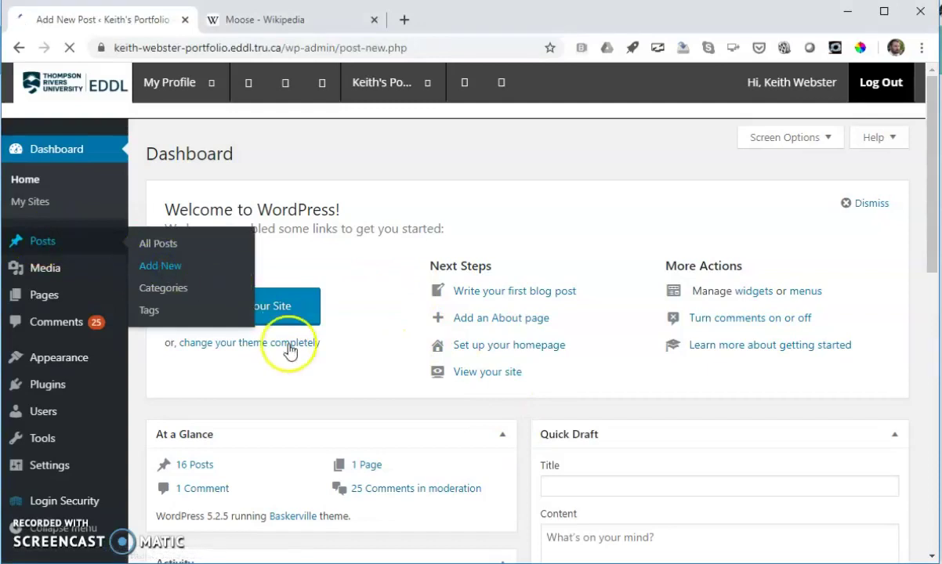
pyautogui.click(328, 191)
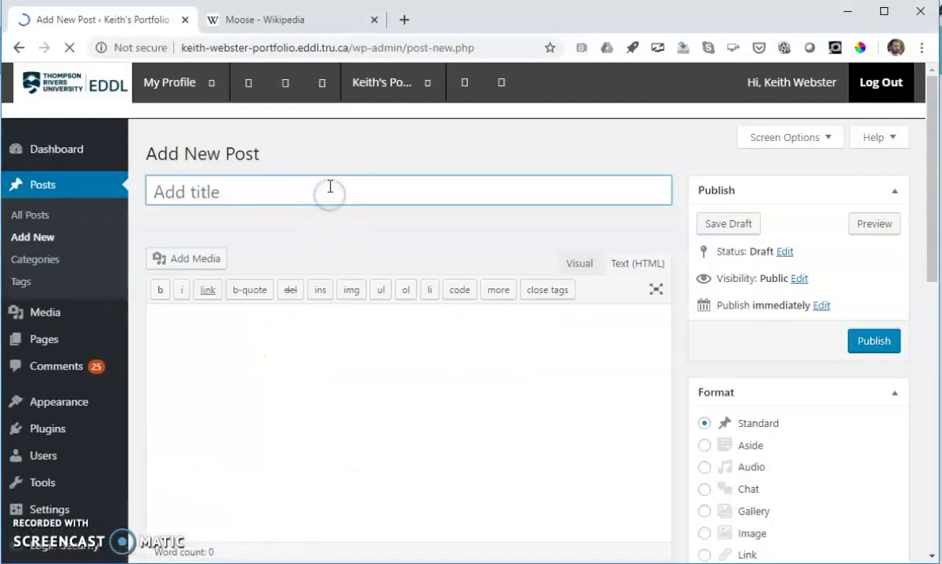
pyautogui.write('Moose')
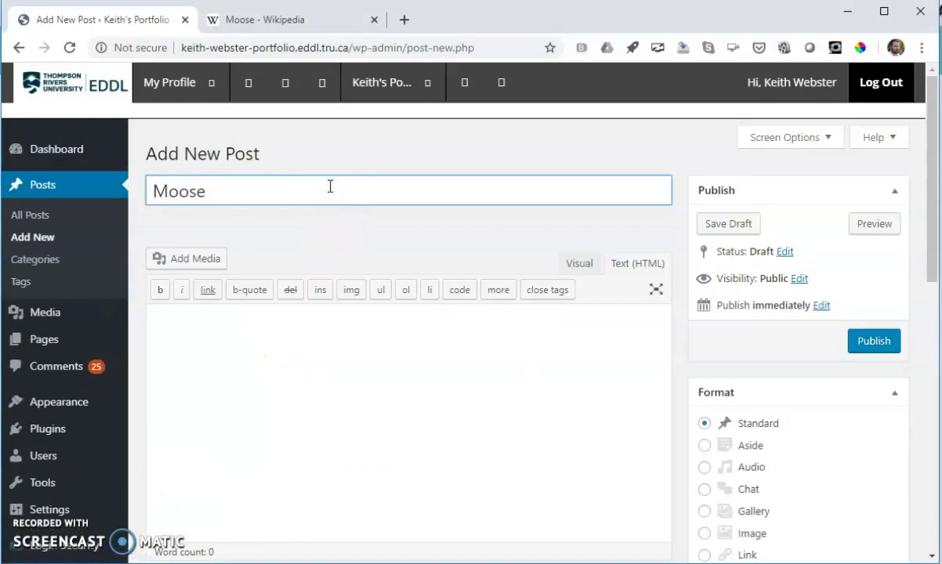
# In the post's HTML source, write the paragraph "<p>The Moose is responsible for more deaths in North America than any other animal.</p>".
pyautogui.click(484, 363)
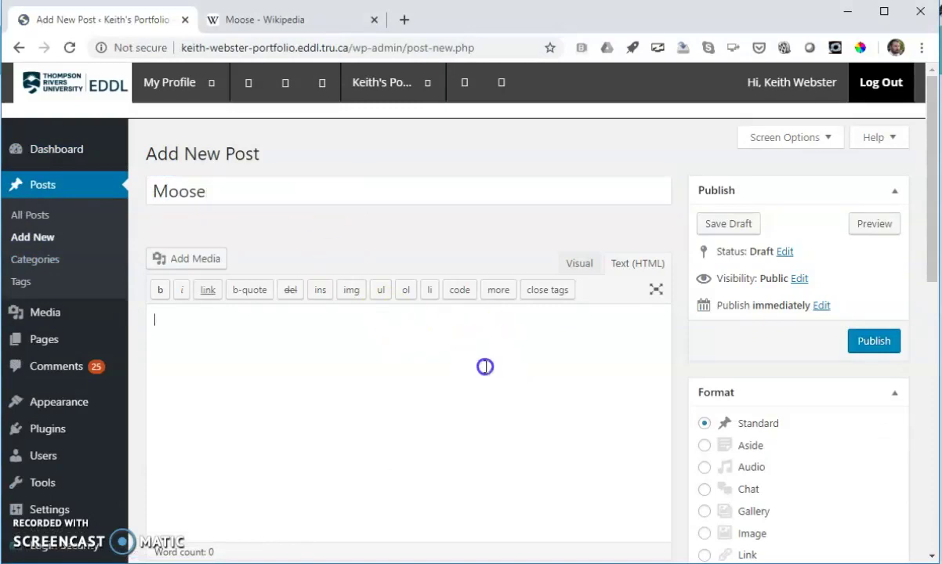
pyautogui.click(580, 265)
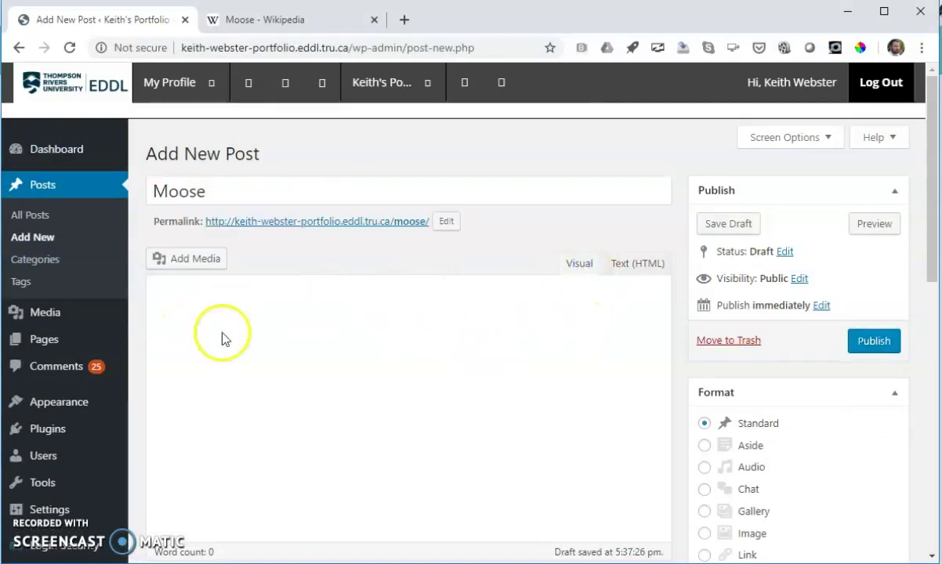
pyautogui.click(625, 266)
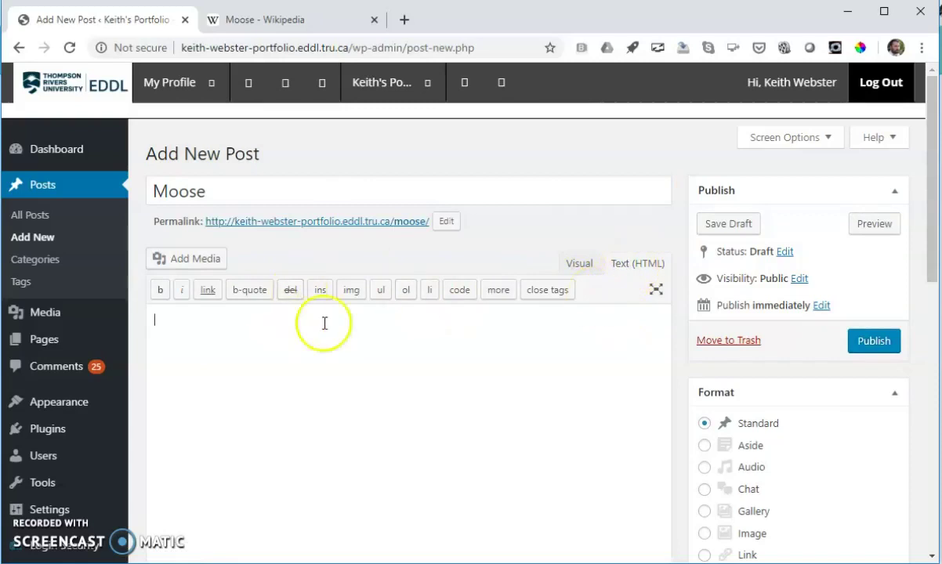
pyautogui.click(256, 338)
pyautogui.write('<p')
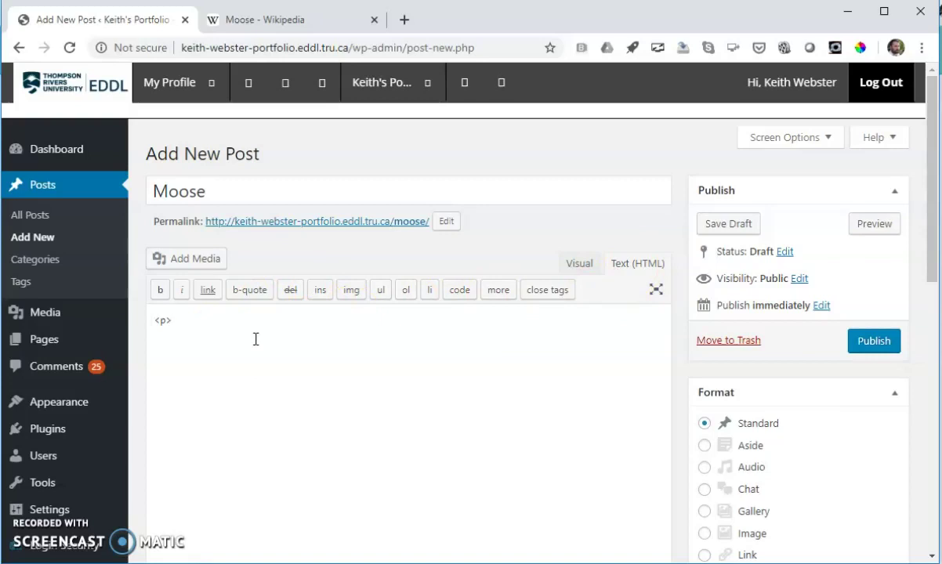
pyautogui.write('>The Moose is res')
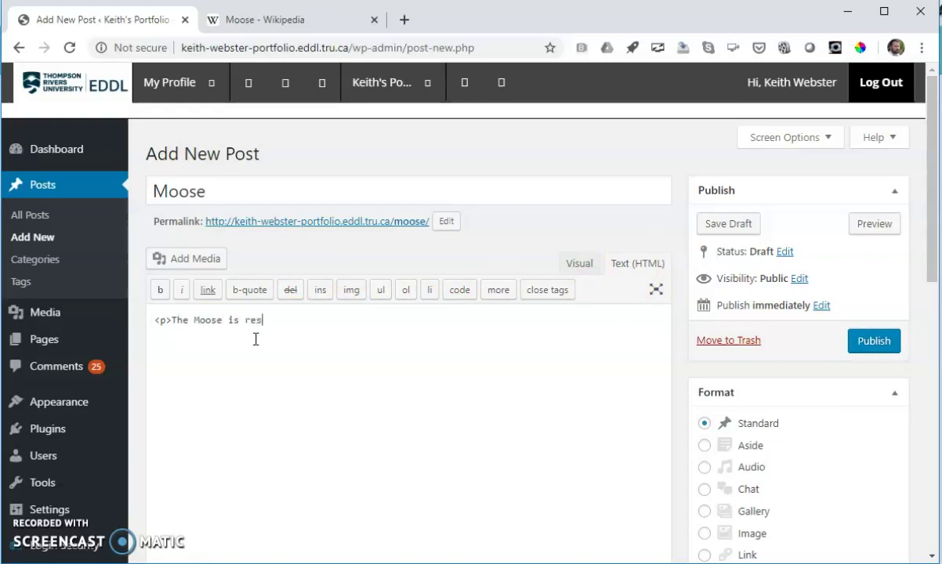
pyautogui.write('ponsible for more deaths in Nort')
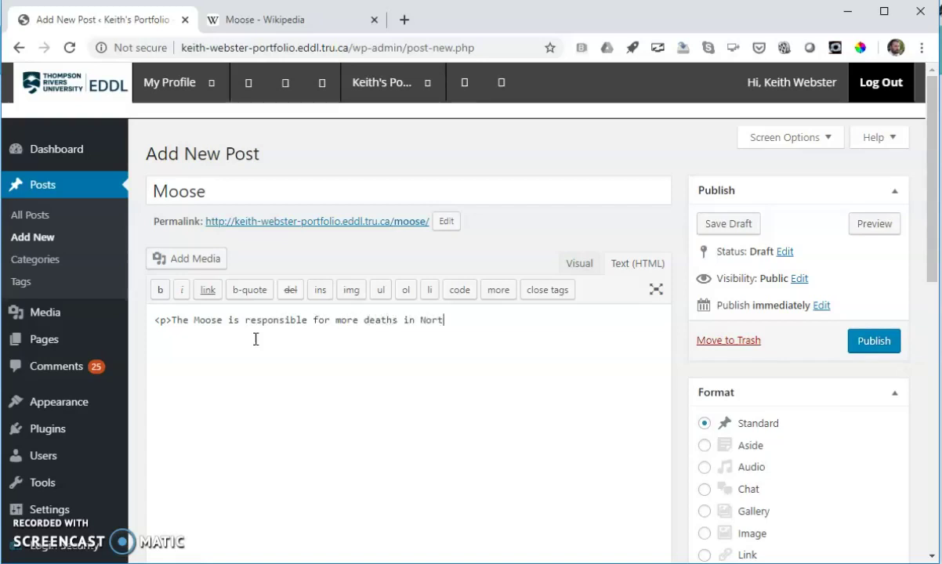
pyautogui.write('h America than any oht')
pyautogui.press('BackSpace')
pyautogui.press('BackSpace')
pyautogui.write('ther ')
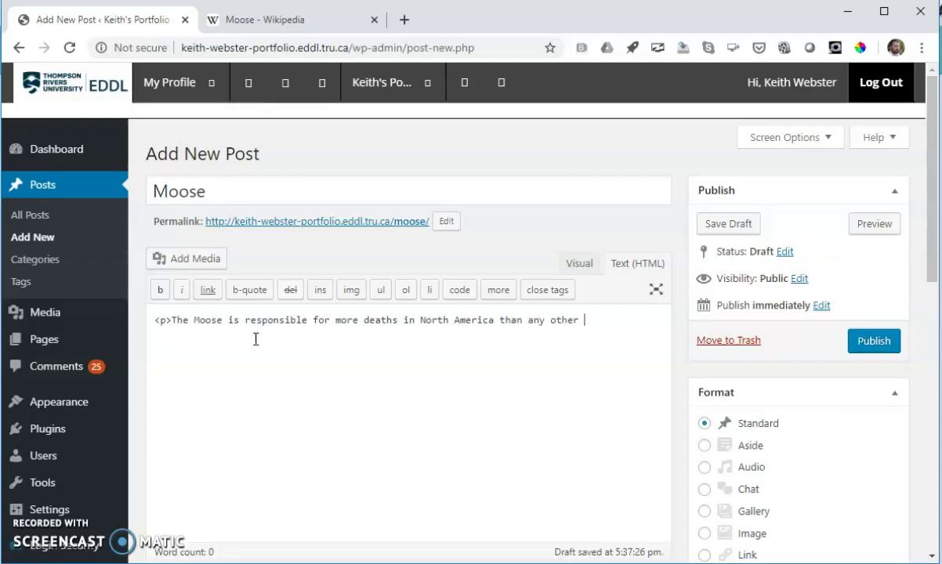
pyautogui.write('animal.</p>')
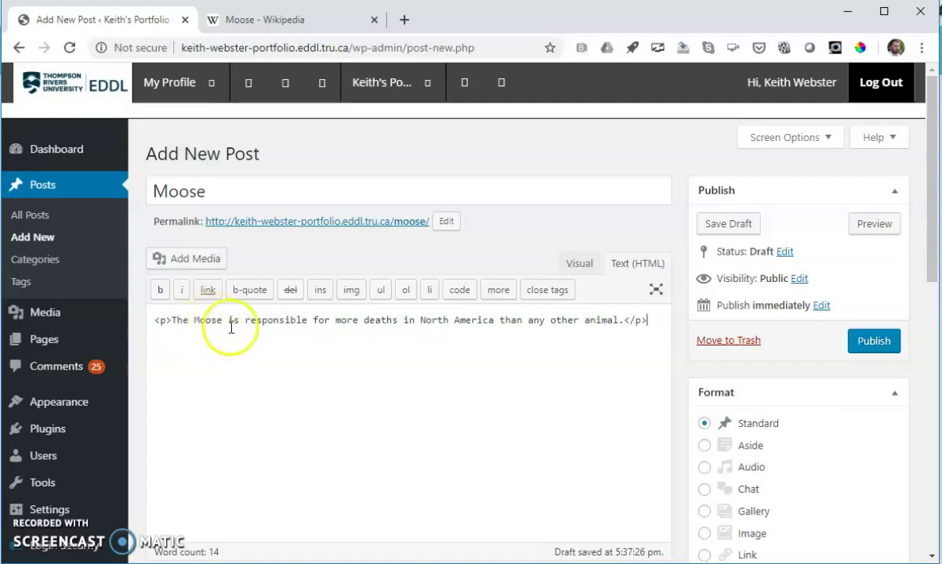
# Copy the opening sentence of the Wikipedia article on Moose.
pyautogui.click(255, 21)
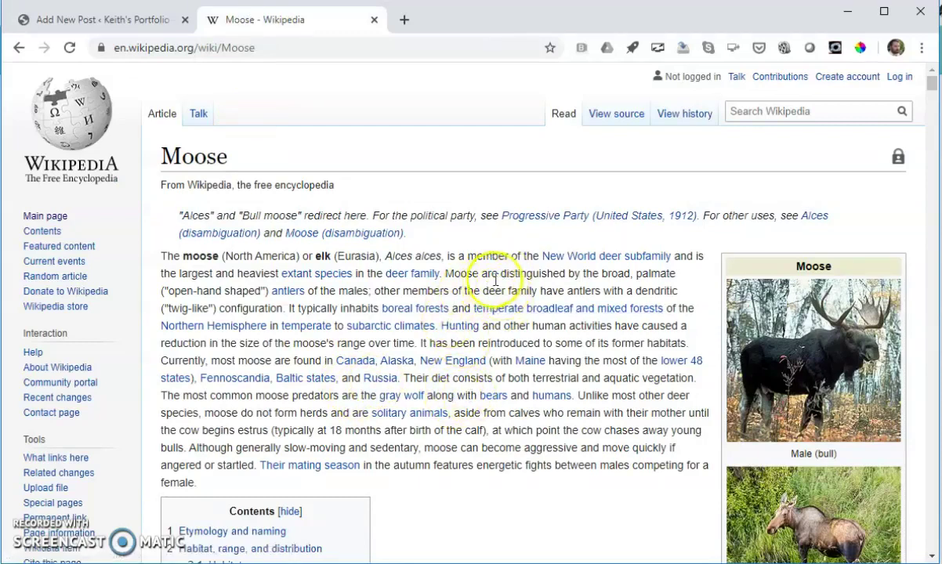
pyautogui.moveTo(444, 274); pyautogui.dragTo(161, 253)
pyautogui.hotkey('ctrl', 'c')
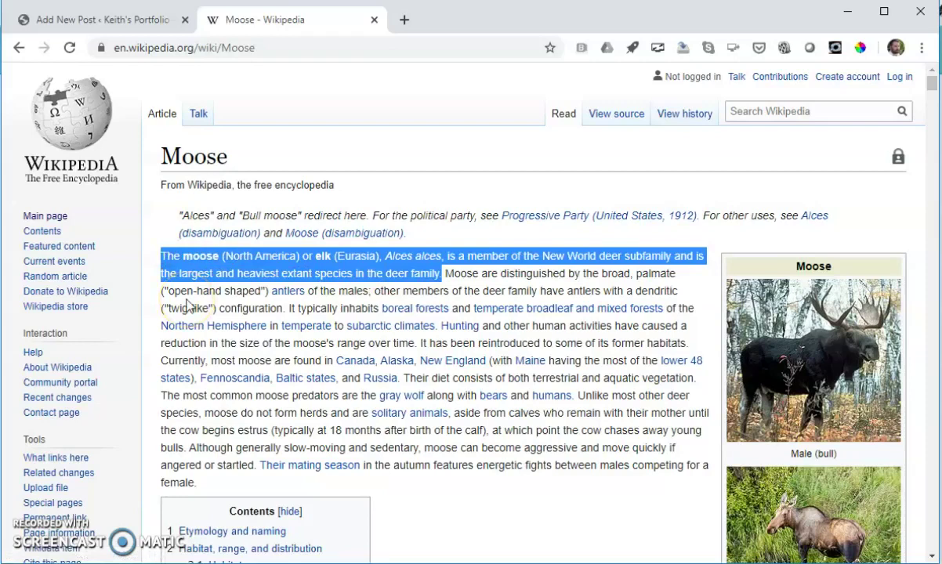
# Back in the post's HTML, insert the opening tag <a href="" title=""> directly before the word "Moose".
pyautogui.click(115, 25)
pyautogui.click(194, 322)
pyautogui.write('<a ')
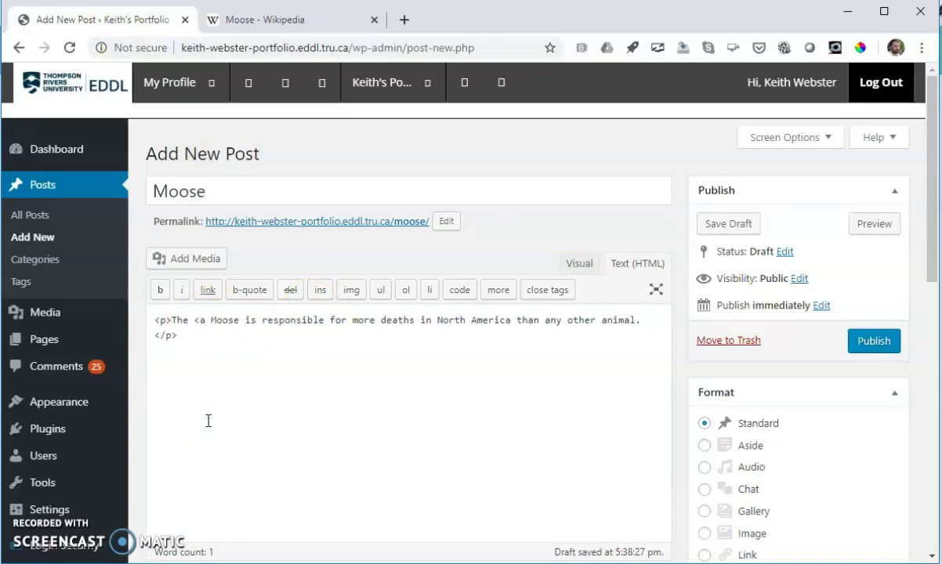
pyautogui.write('href=""')
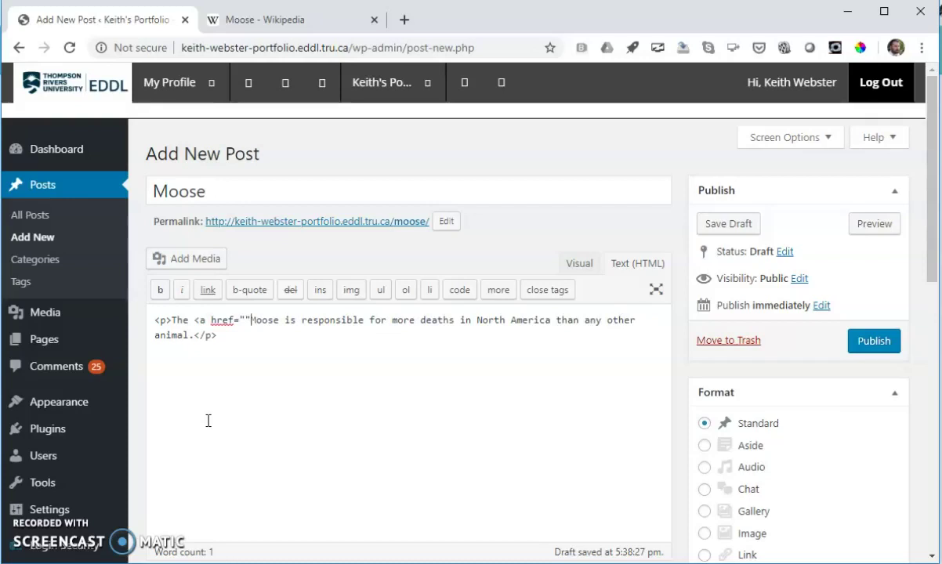
pyautogui.write('title')
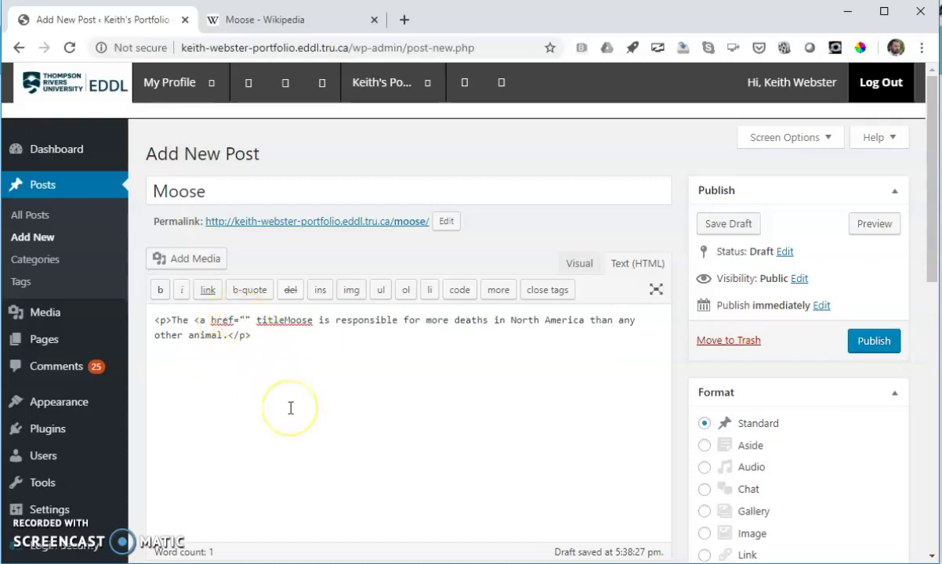
pyautogui.write('=""')
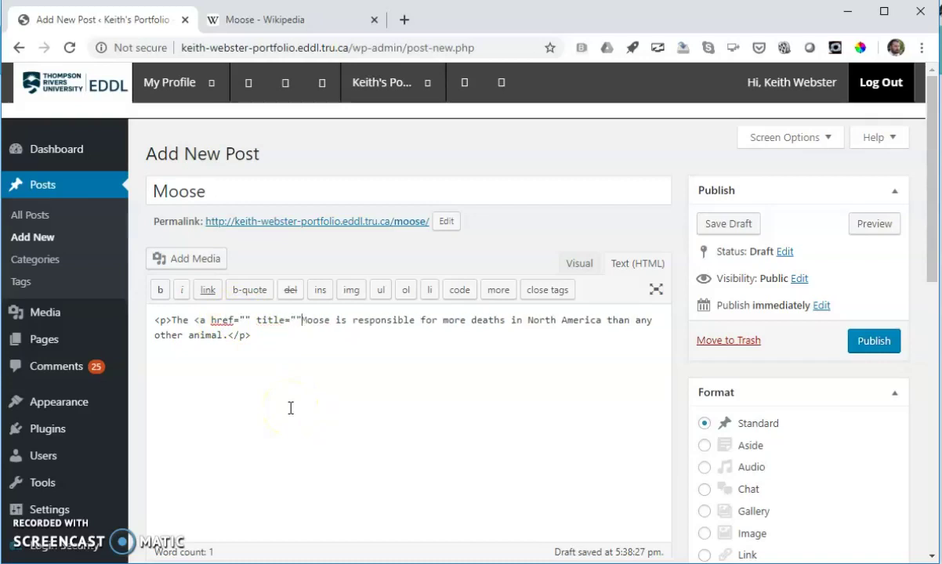
pyautogui.write('>')
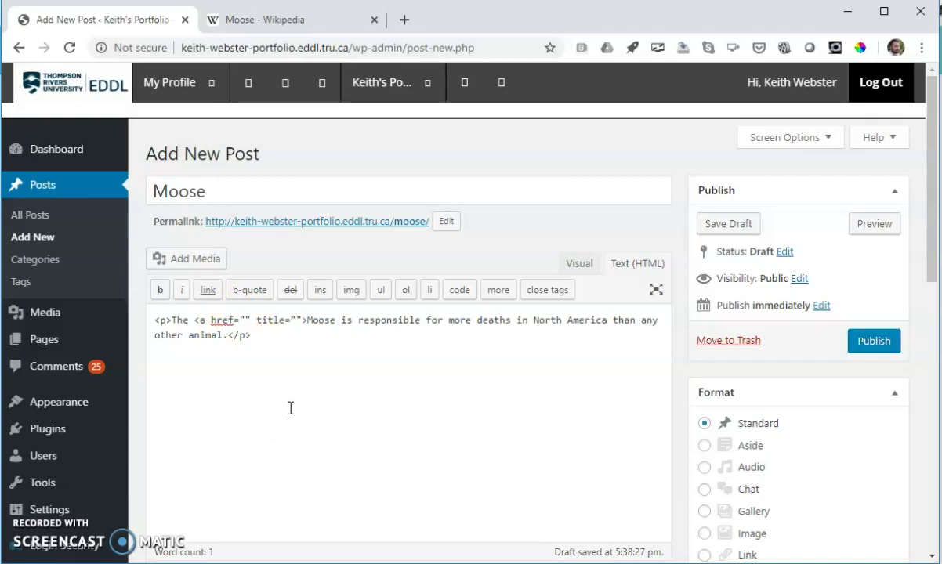
# Paste the copied Wikipedia sentence as the link's title value and add the closing </a> tag after "Moose".
pyautogui.click(286, 320)
pyautogui.hotkey('ctrl', 'v')
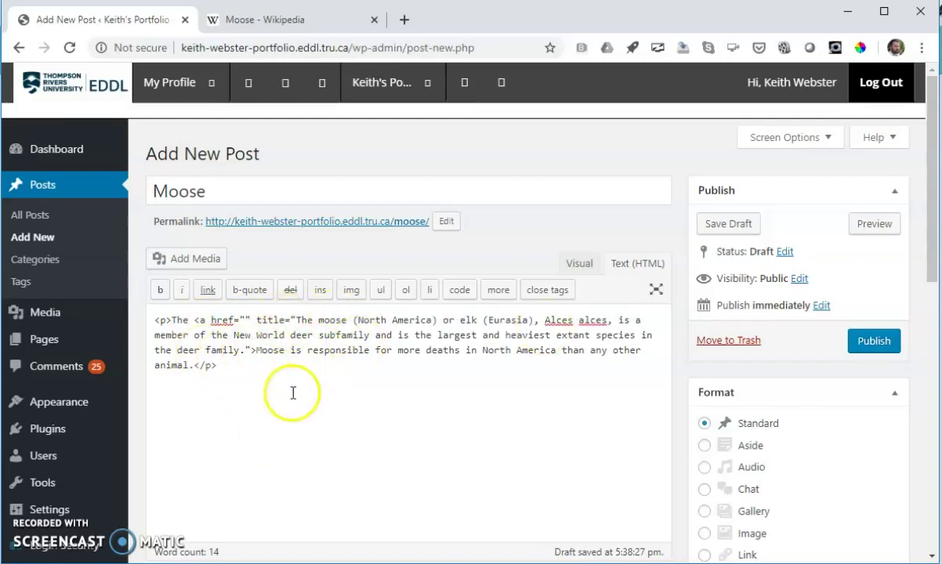
pyautogui.click(285, 350)
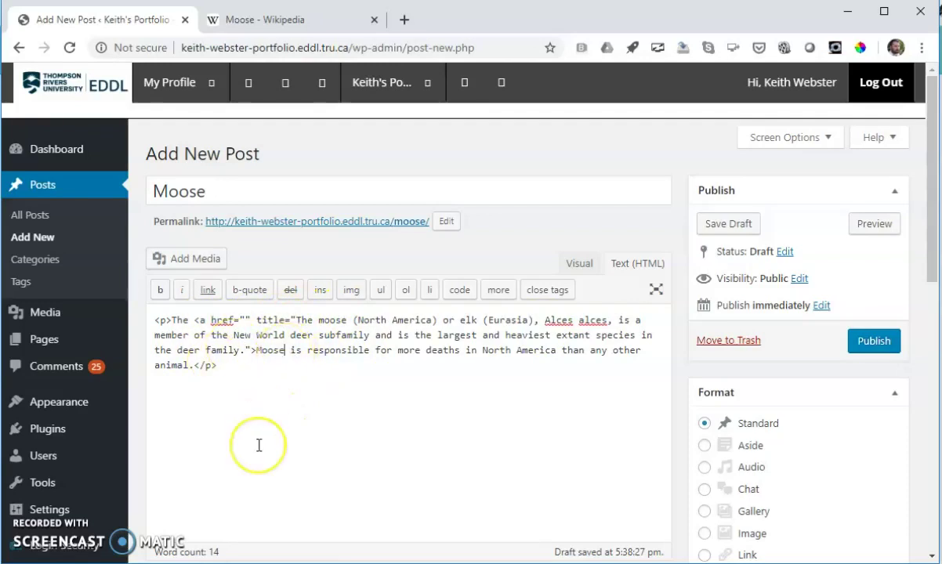
pyautogui.write('</a>')
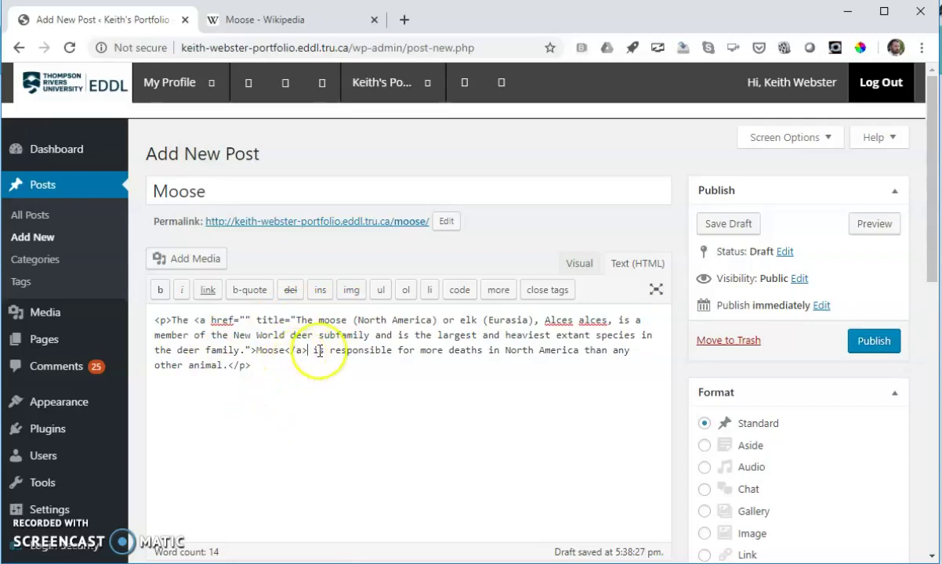
pyautogui.click(273, 20)
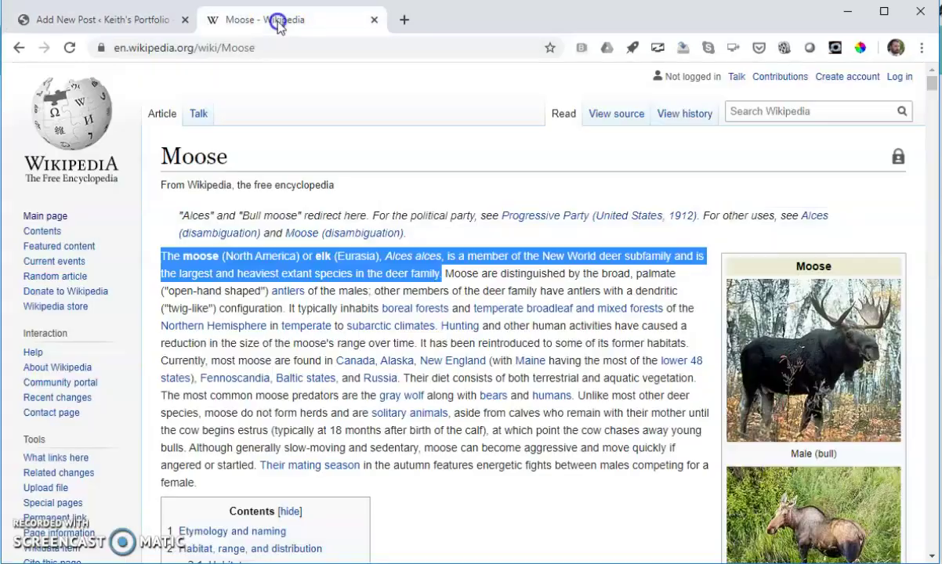
pyautogui.click(312, 51)
pyautogui.hotkey('ctrl', 'c')
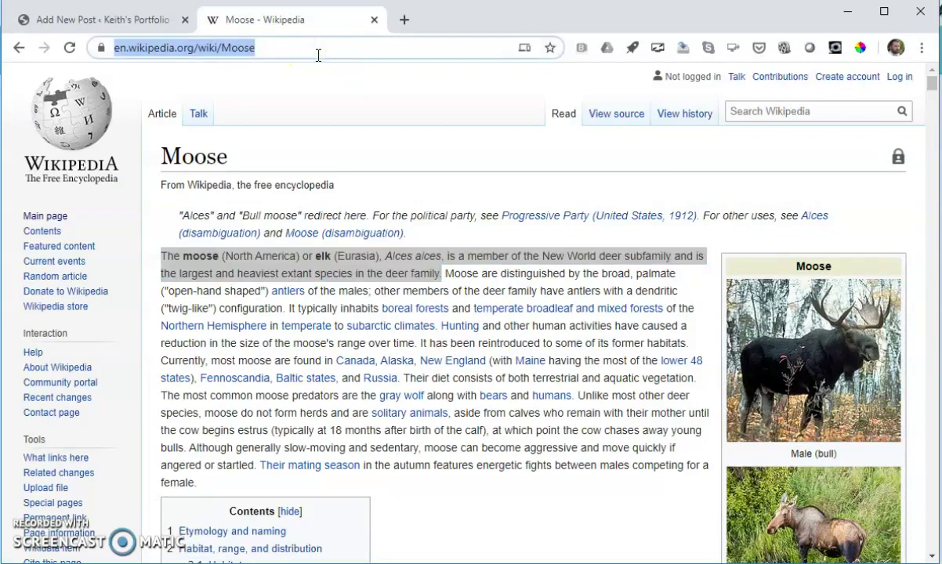
pyautogui.click(70, 19)
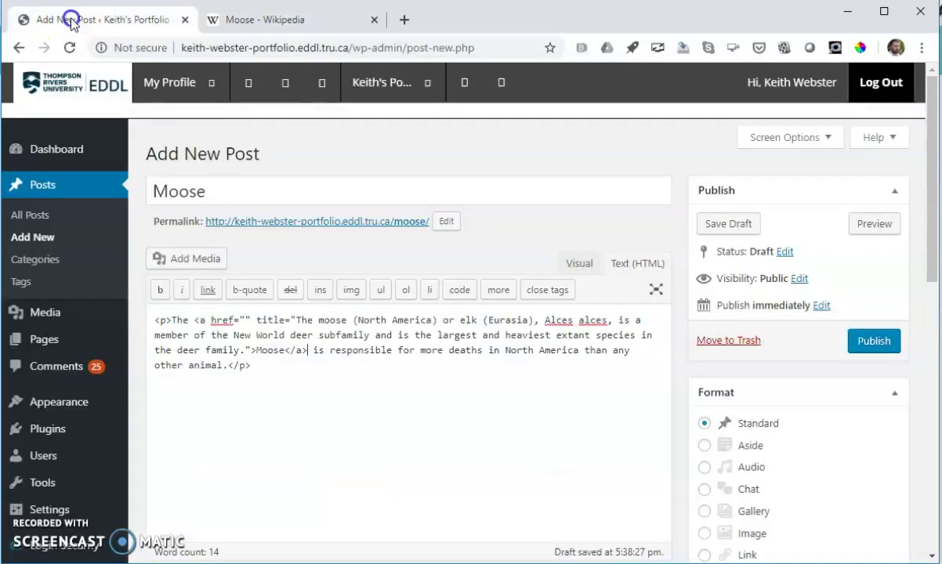
pyautogui.click(244, 320)
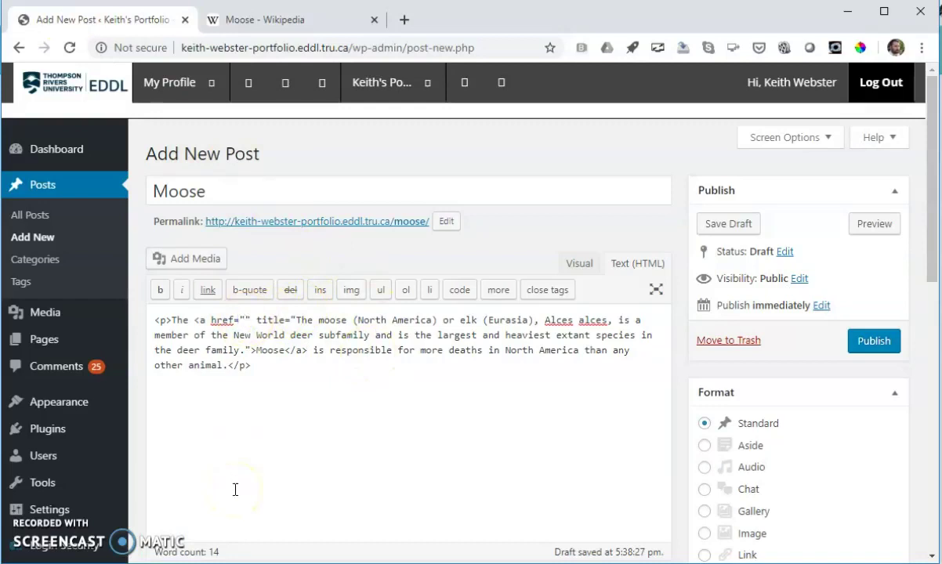
pyautogui.hotkey('ctrl', 'v')
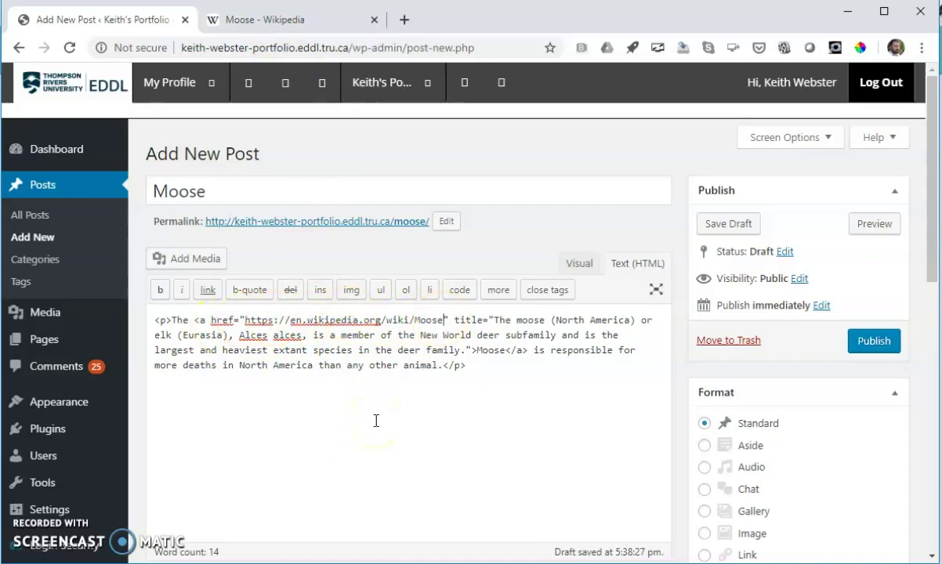
# Publish the Moose post and open the published page in a separate browser tab.
pyautogui.click(876, 341)
pyautogui.click(873, 345)
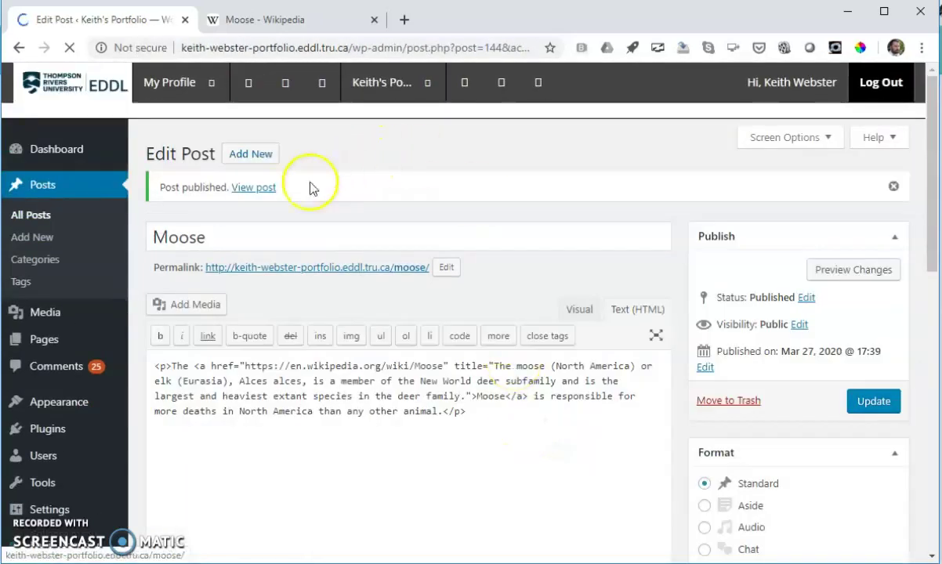
pyautogui.rightClick(253, 187)
pyautogui.click(290, 200)
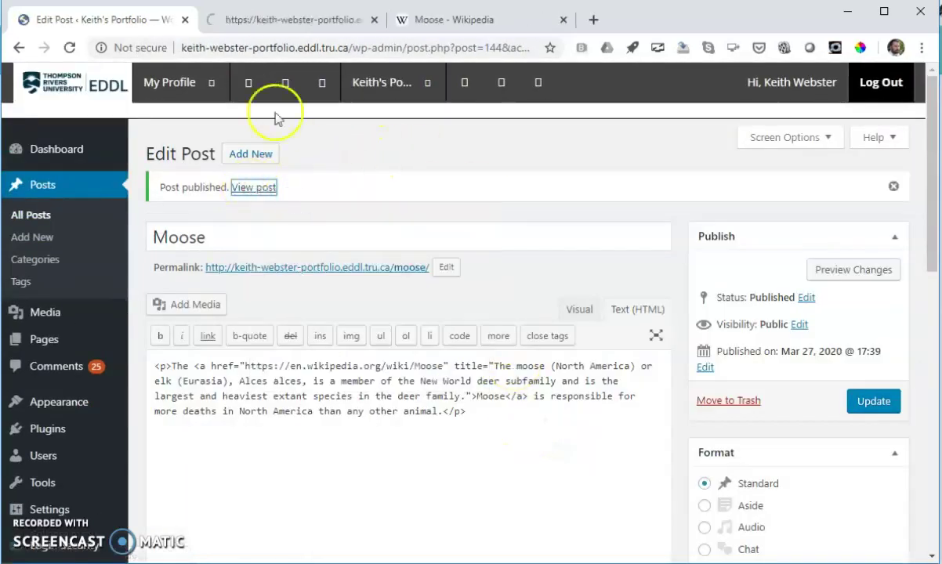
pyautogui.click(268, 20)
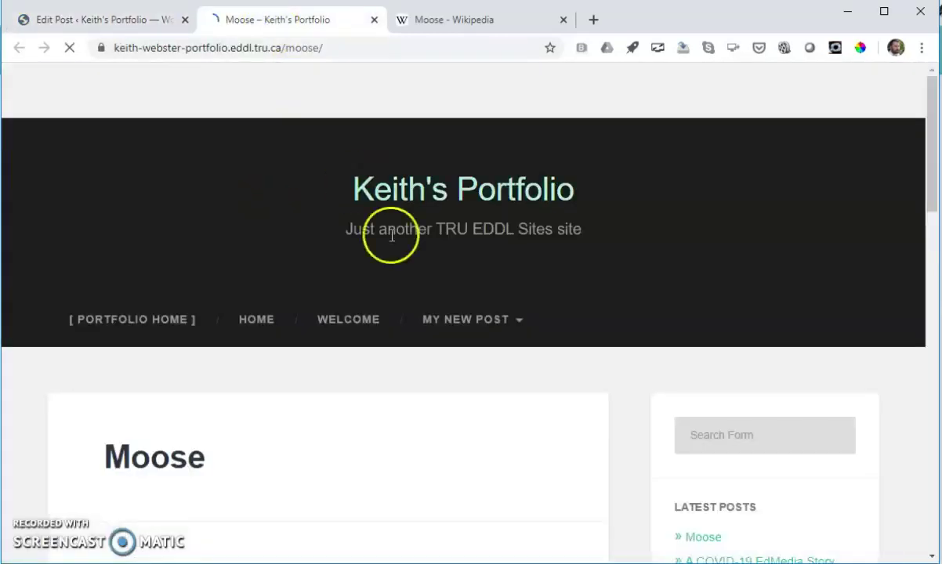
# Check the title tooltip of the Moose link in the published post's paragraph.
pyautogui.scroll(-2, 328, 358)
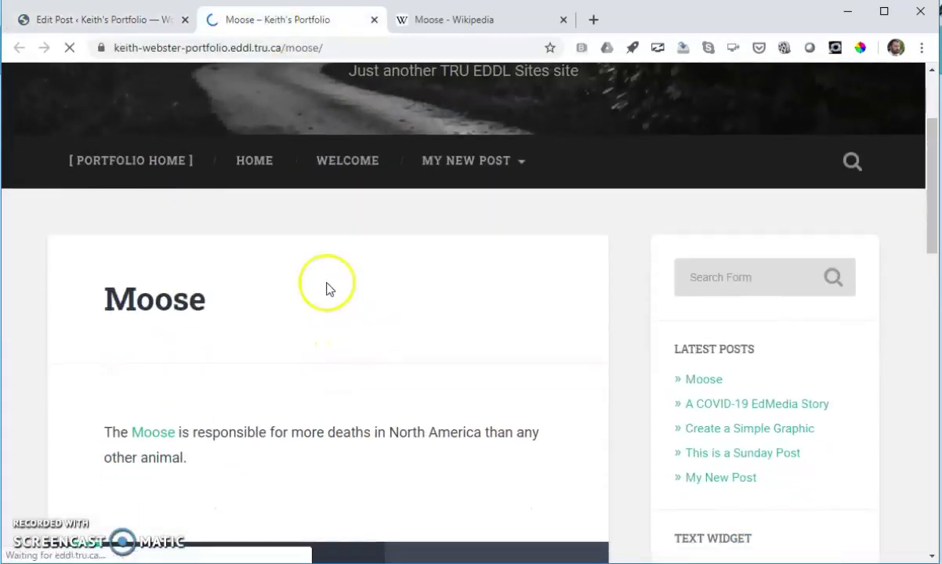
pyautogui.moveTo(152, 437)
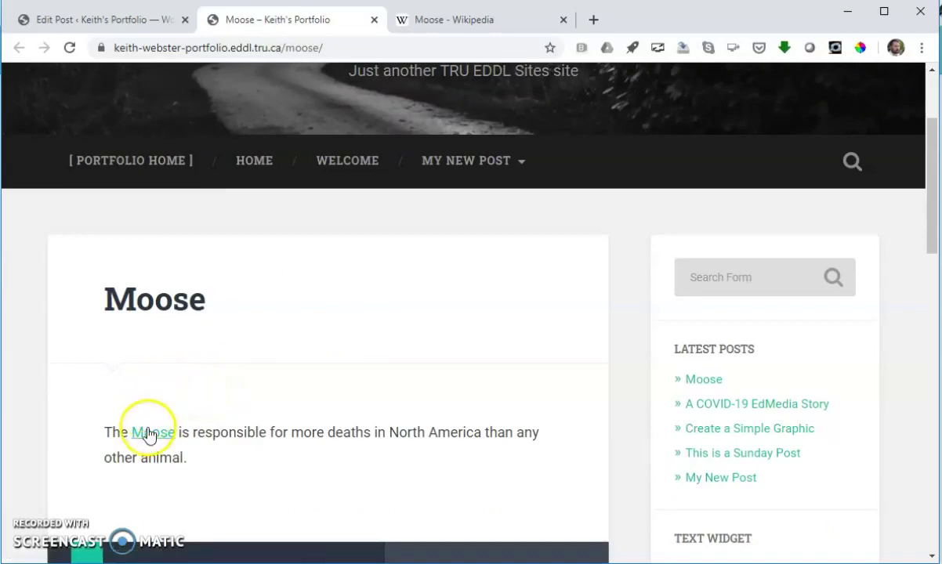
pyautogui.moveTo(146, 440)
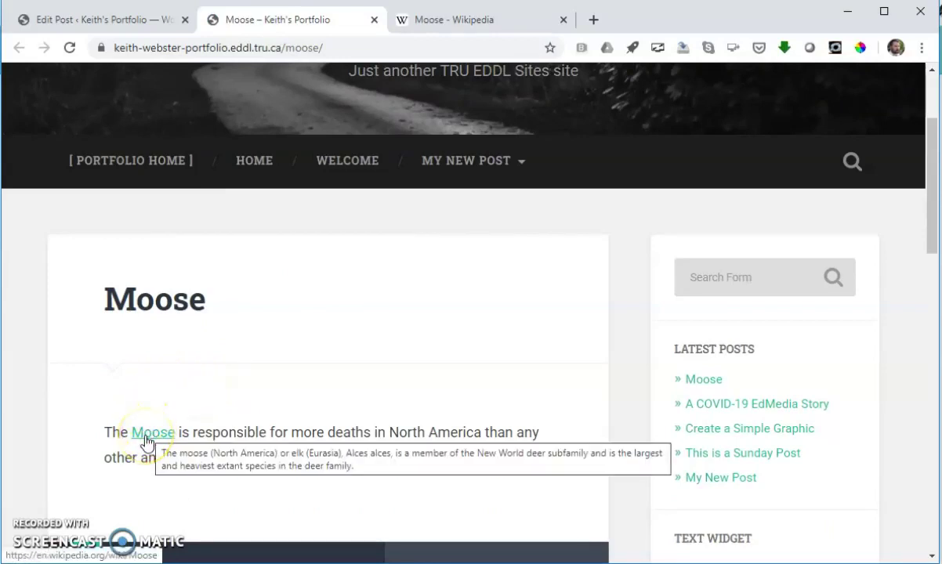